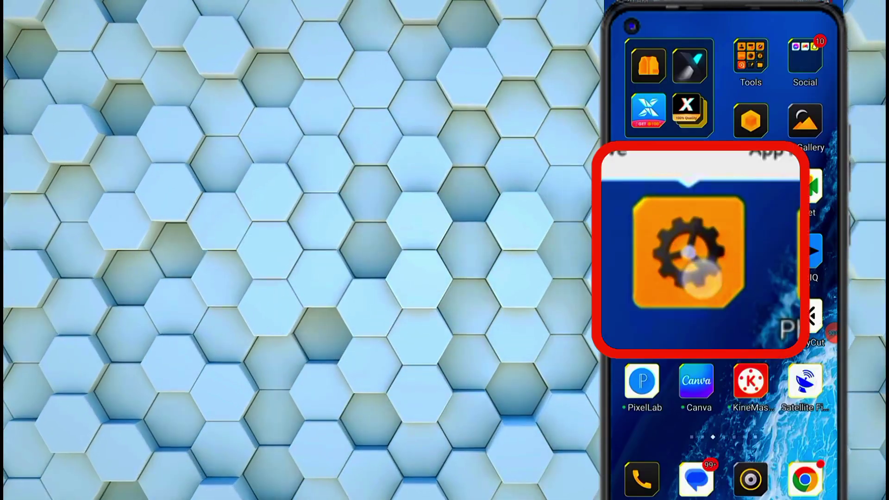
Reach the salaam SIM's Access Point Names list via SIM & Network Settings.
click(702, 278)
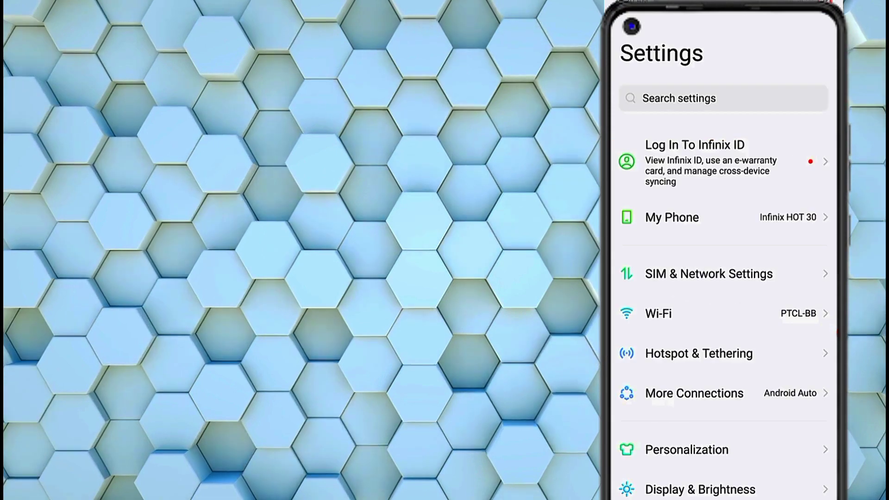
click(739, 277)
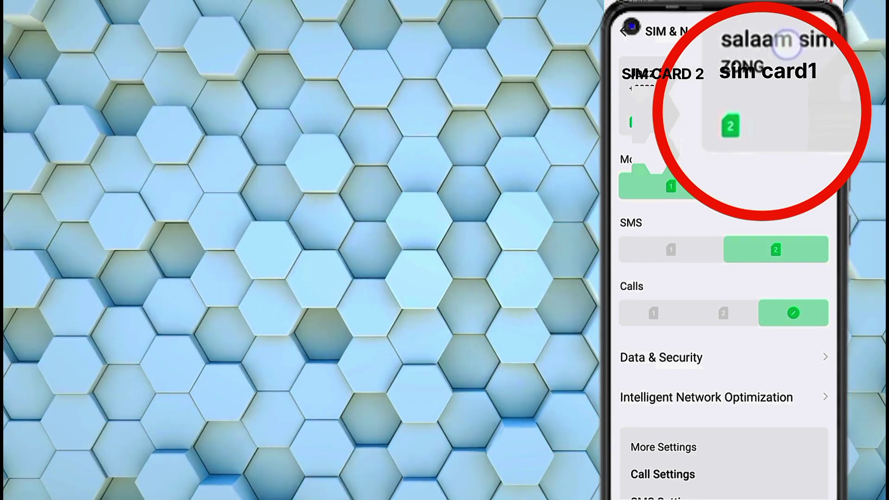
click(778, 42)
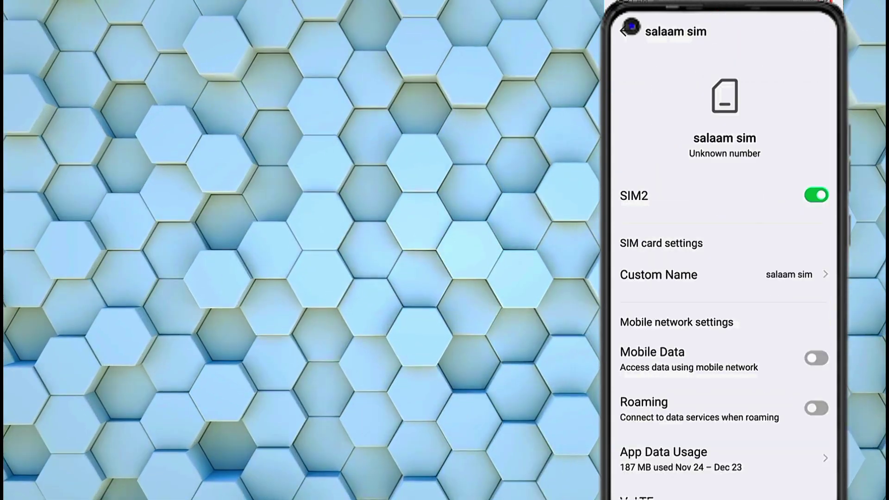
scroll(722, 313, down, 4)
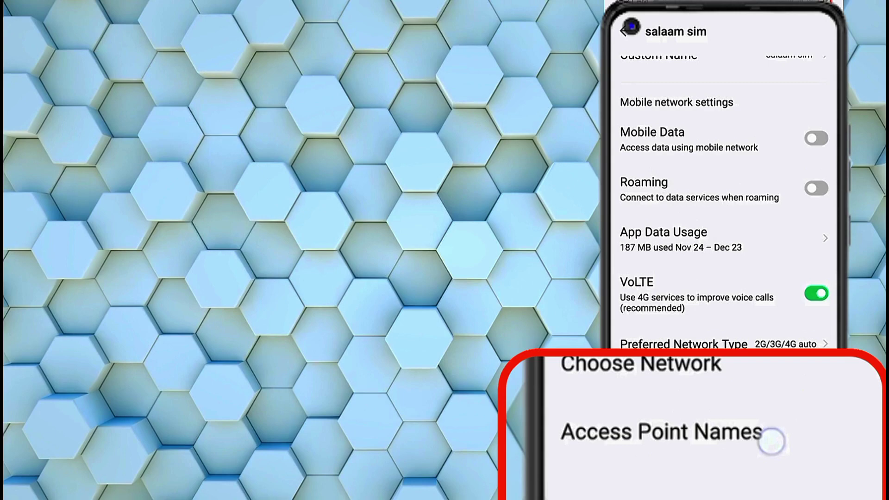
click(676, 462)
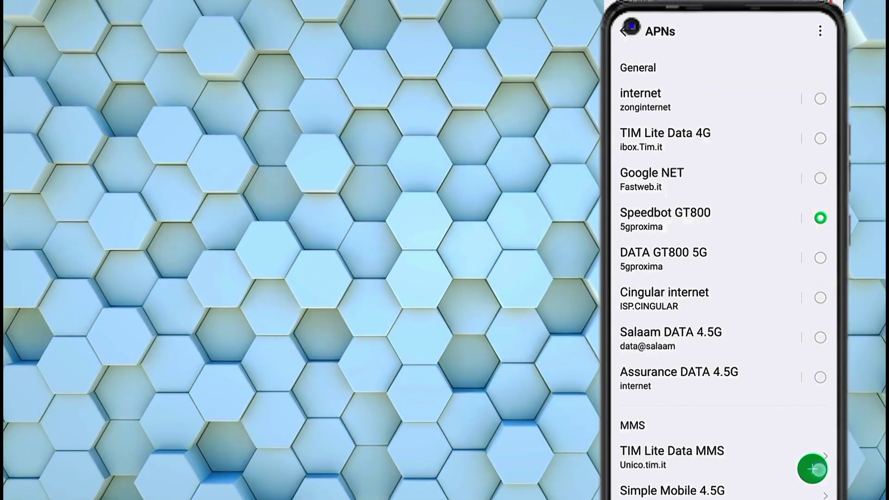
Create a new access point and name it 'orange Egypt 4.5G'.
click(813, 469)
click(677, 98)
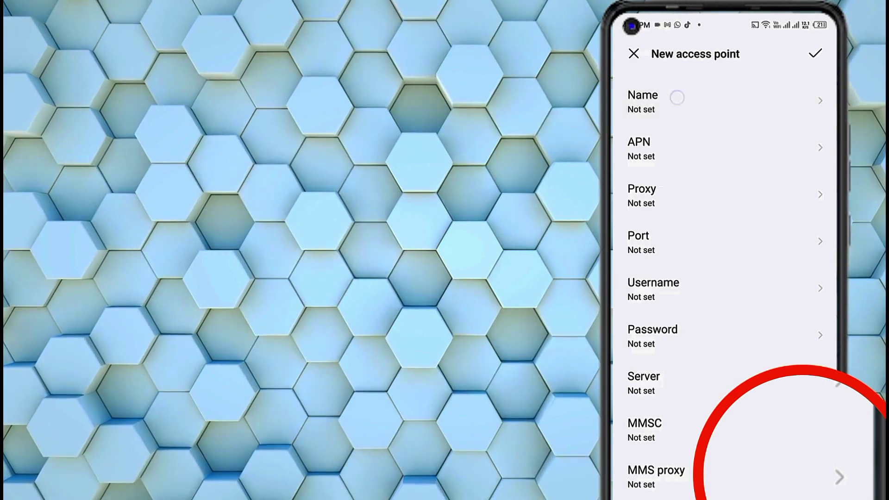
text(i)
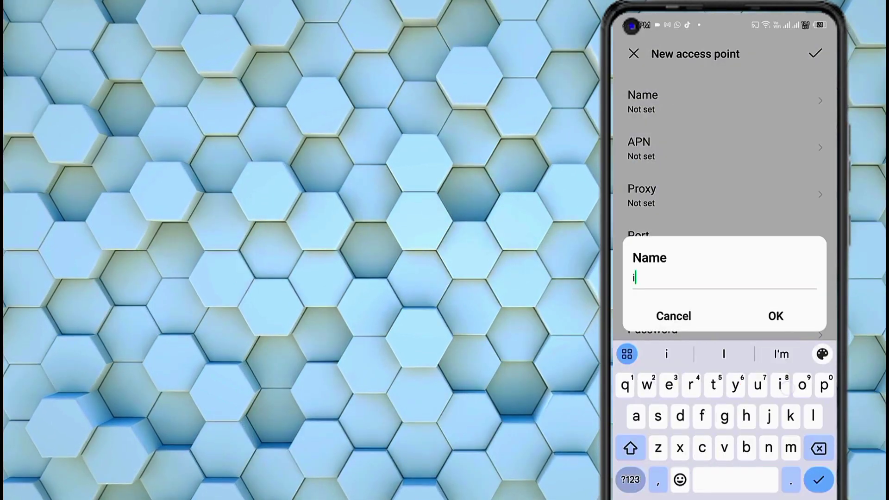
text(ta)
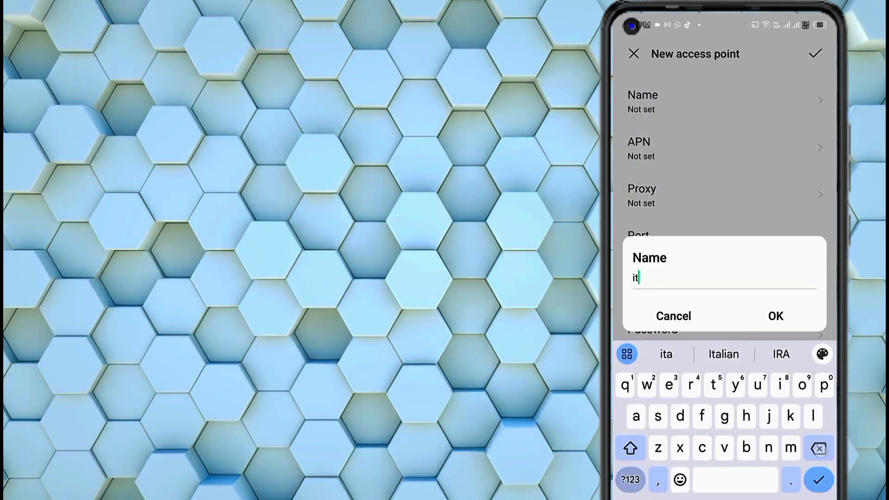
text(ora)
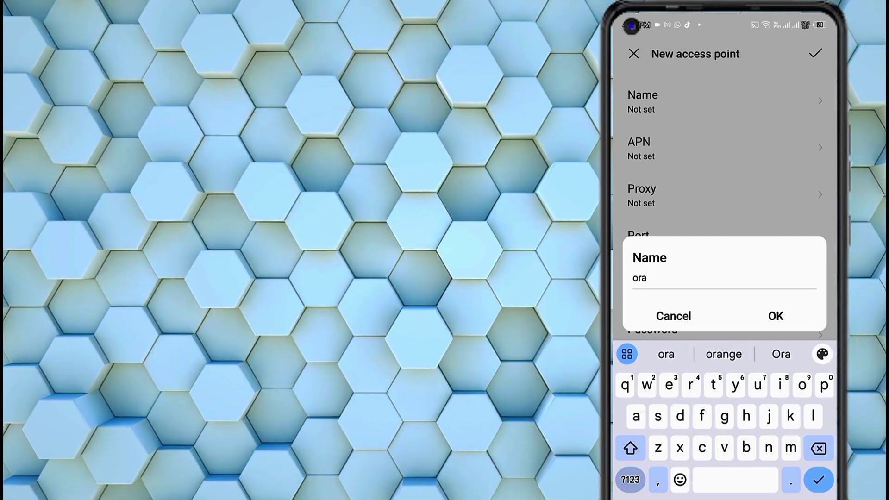
click(724, 354)
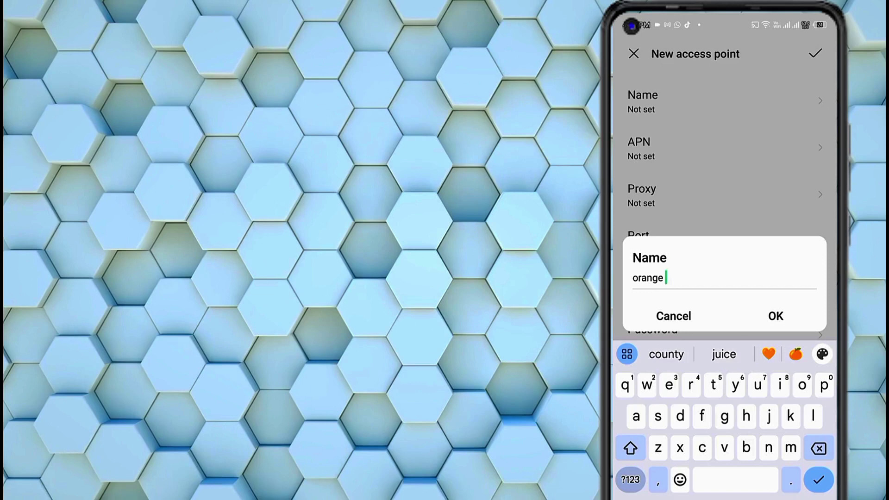
click(631, 448)
text(E)
text(g)
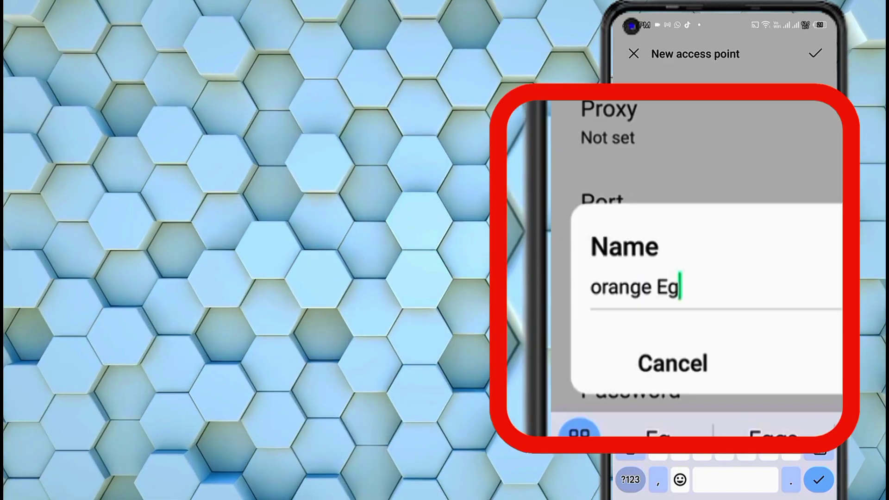
text(ypt )
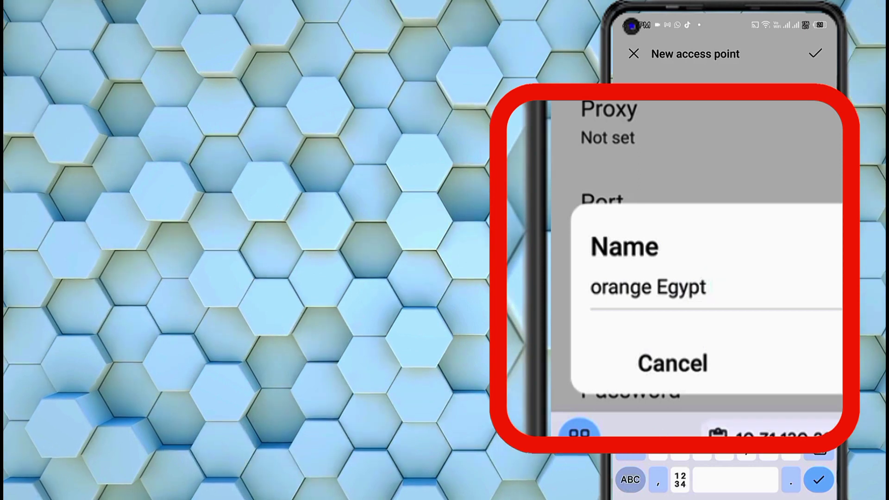
text(4.)
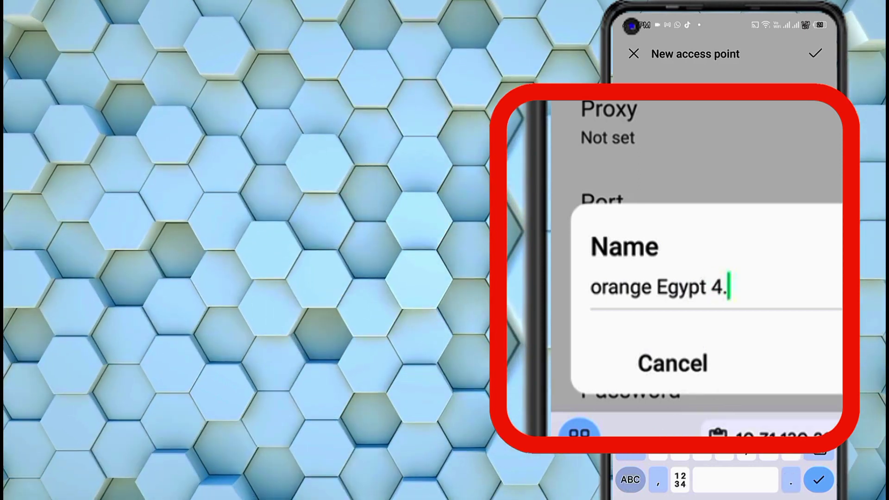
text(5)
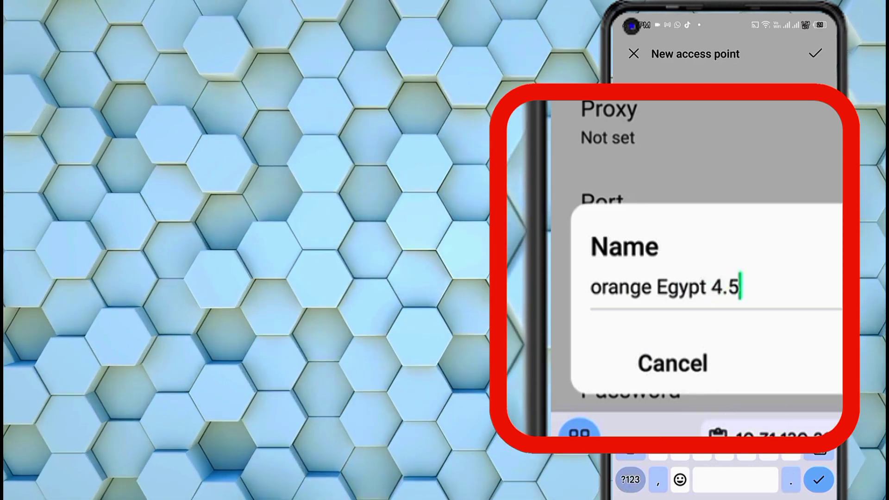
text(G)
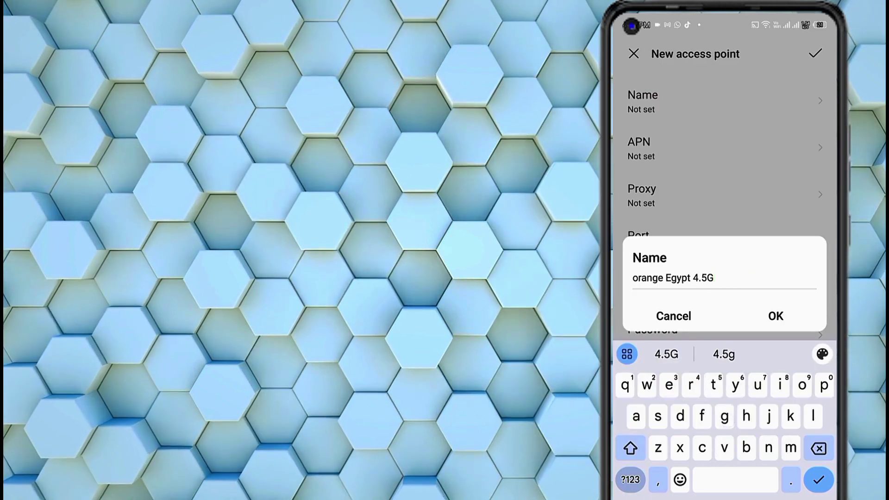
click(793, 311)
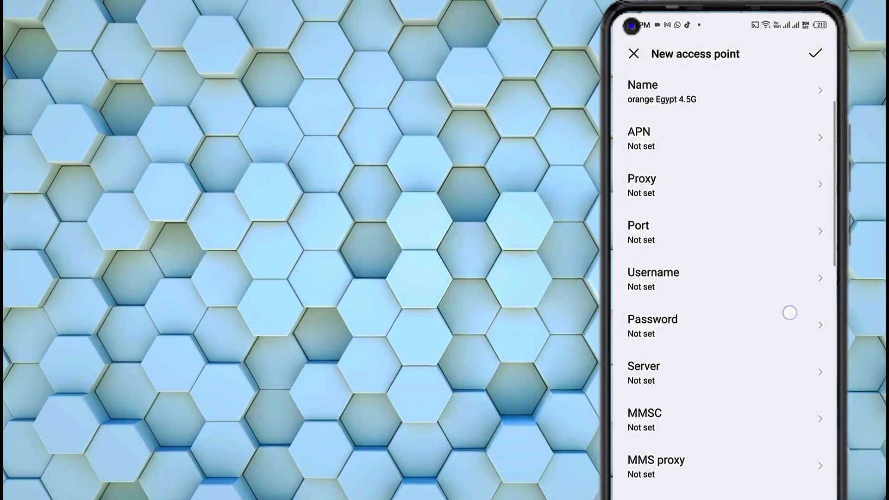
drag(799, 325, 798, 297)
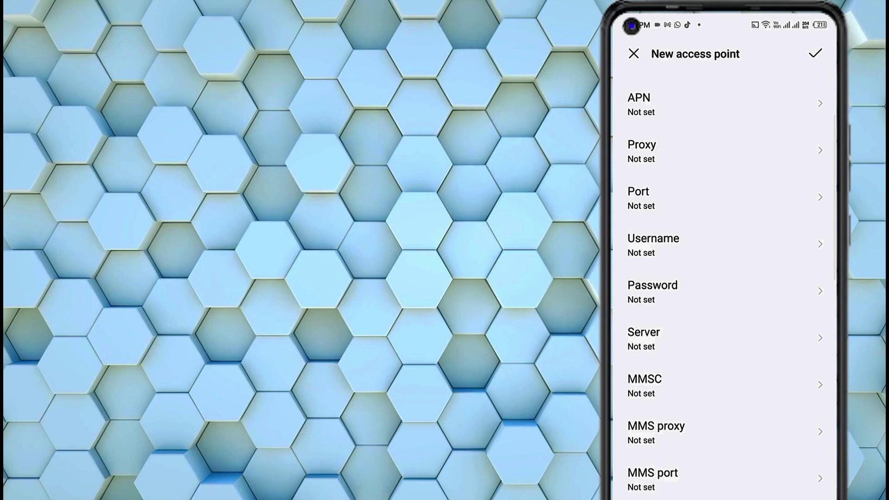
Enter 'mobinilweb' as the access point's APN value.
click(679, 102)
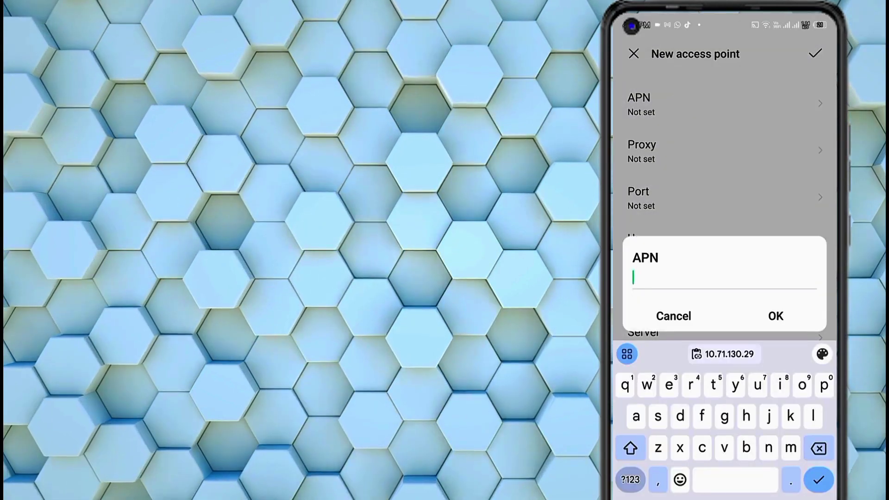
text(m)
click(803, 386)
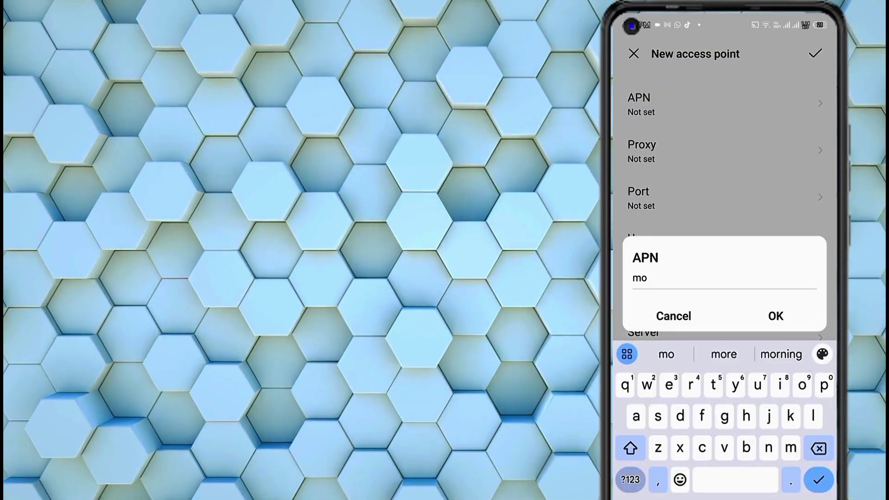
click(747, 447)
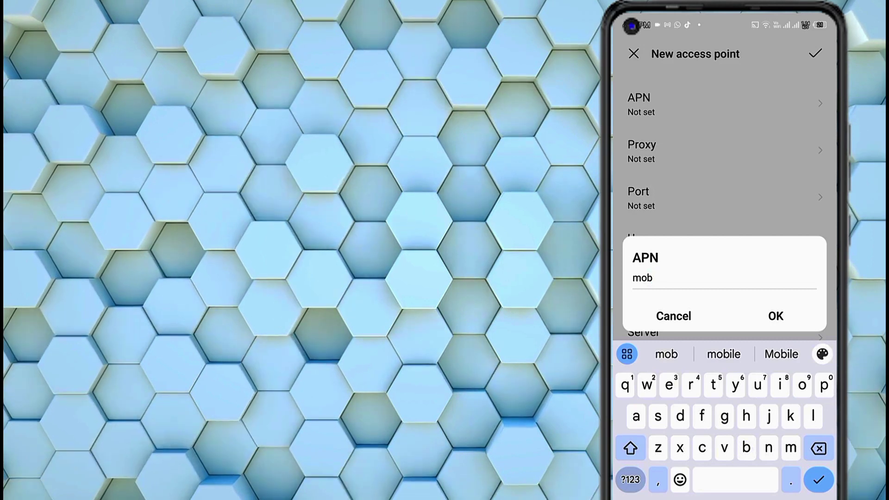
click(780, 385)
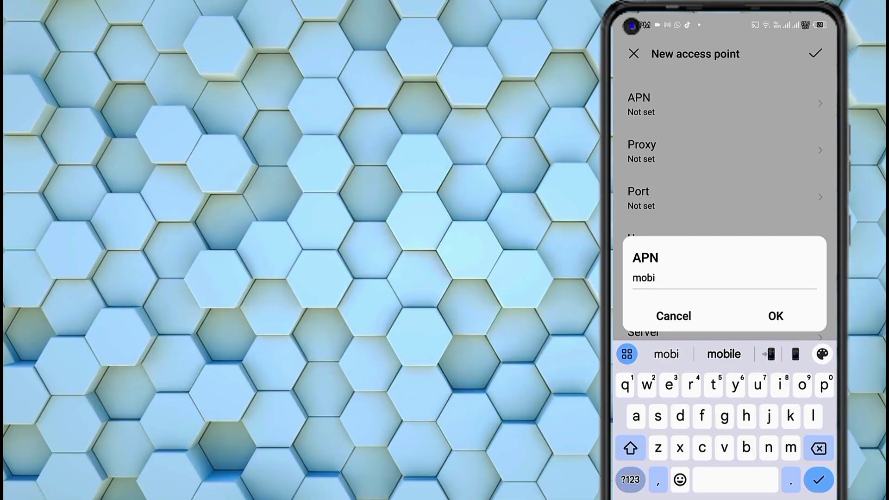
click(769, 448)
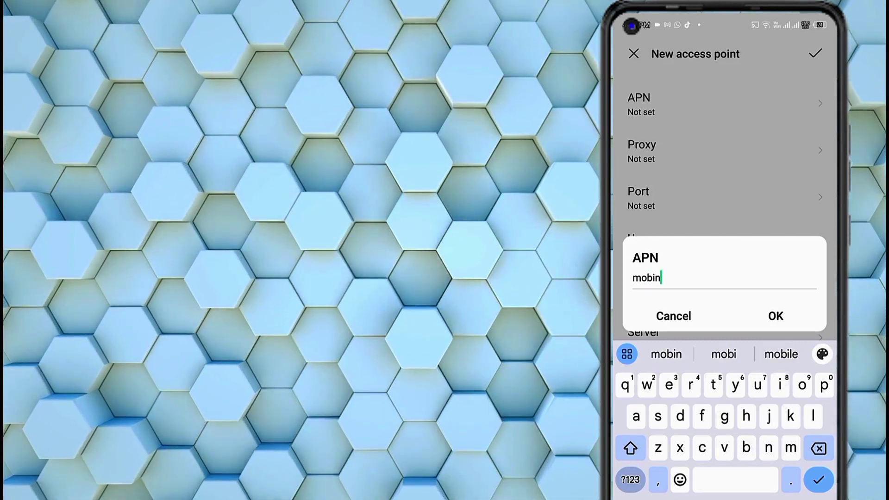
click(780, 385)
click(814, 416)
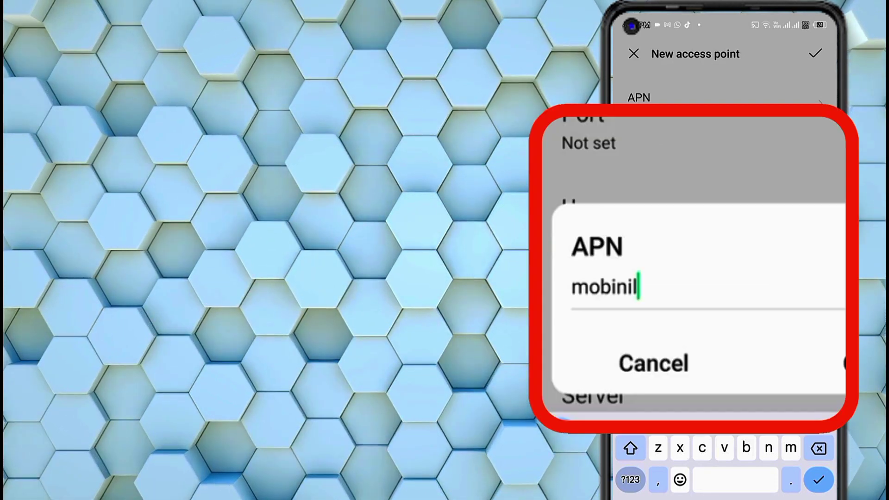
text(w)
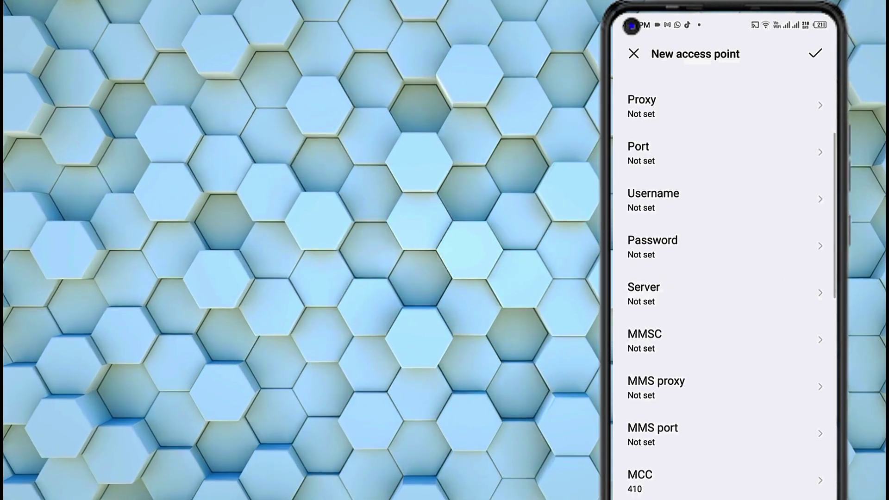
Paste 10.71.130.29 into the Proxy field and confirm it.
click(685, 108)
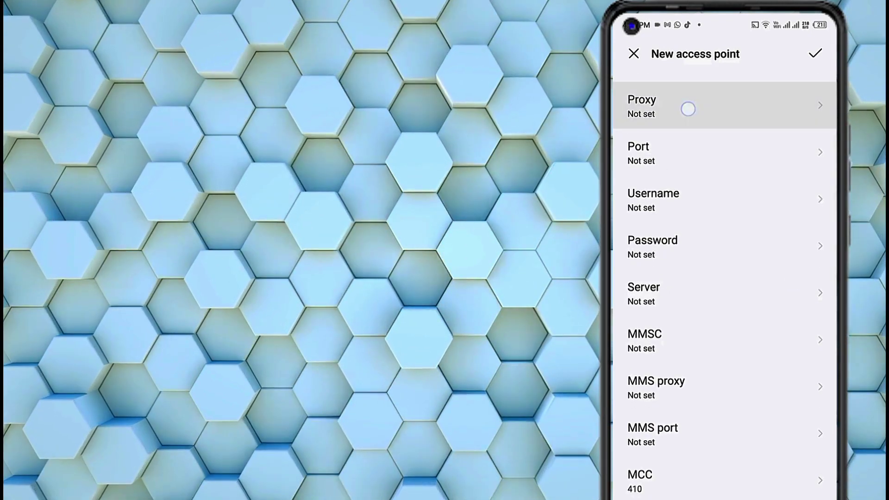
click(738, 283)
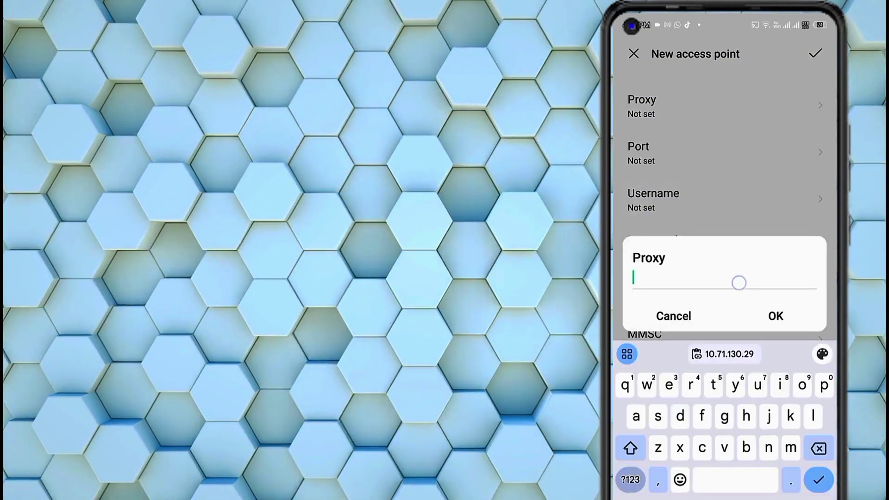
click(646, 255)
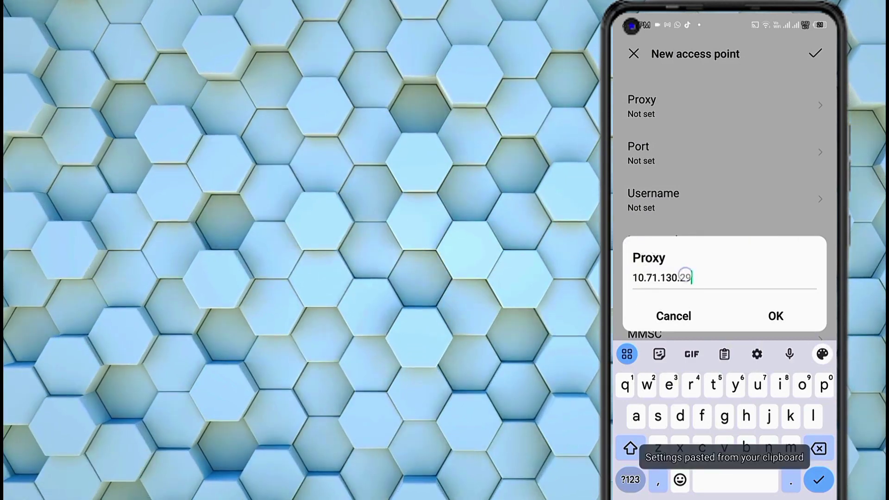
double_click(661, 279)
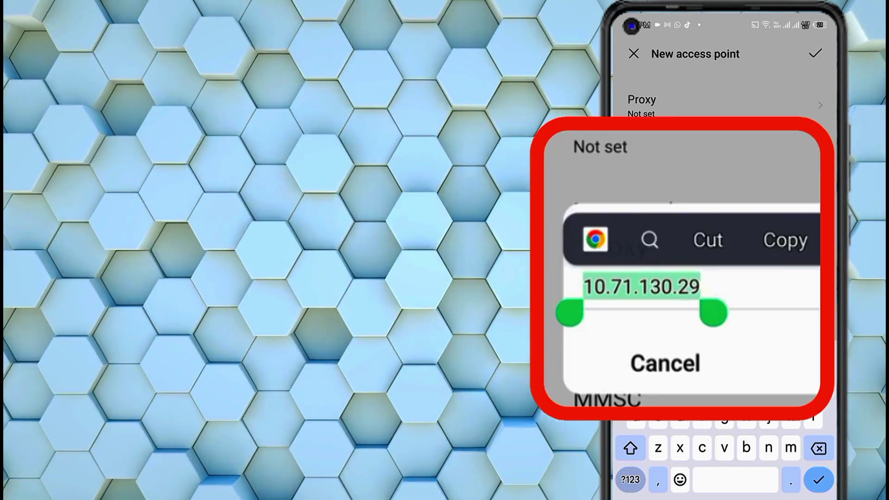
click(772, 309)
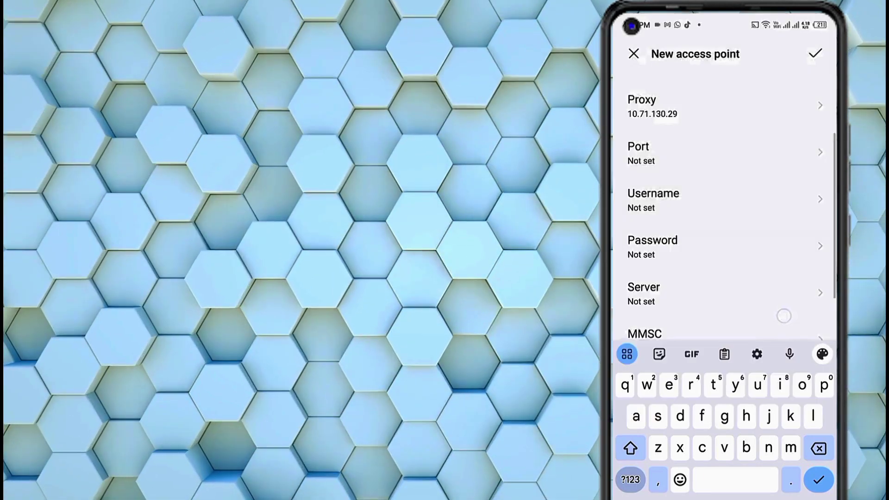
scroll(777, 308, down, 1)
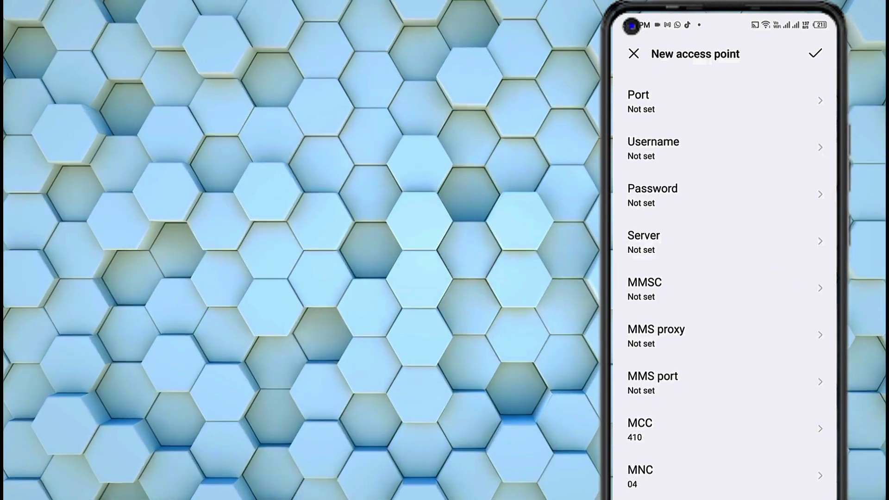
Enter 8080 as the access point's port and confirm it.
click(678, 101)
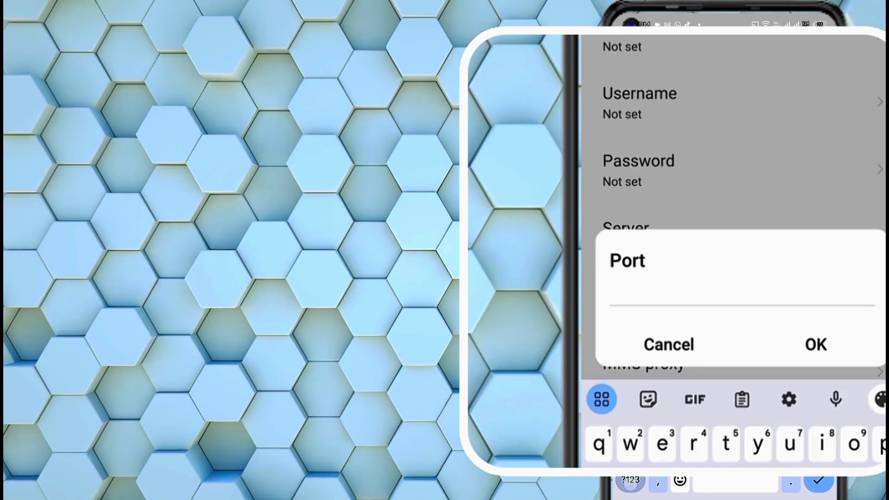
click(630, 480)
text(8)
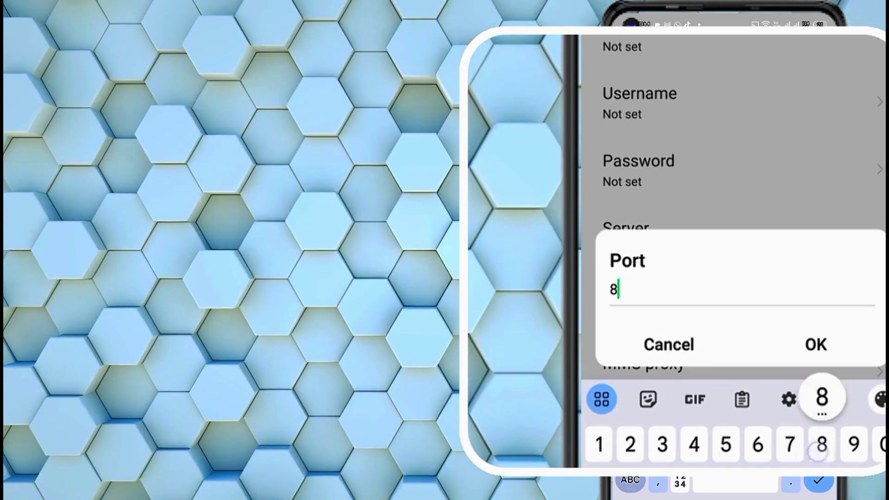
text(080)
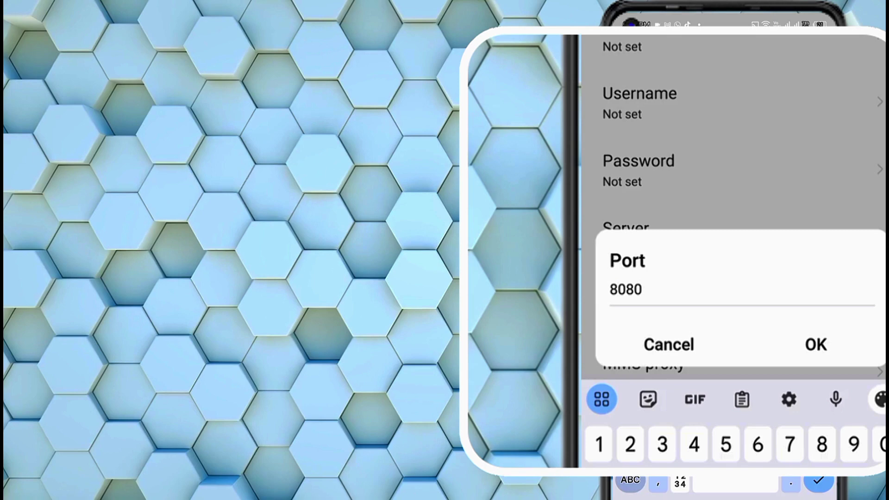
click(815, 345)
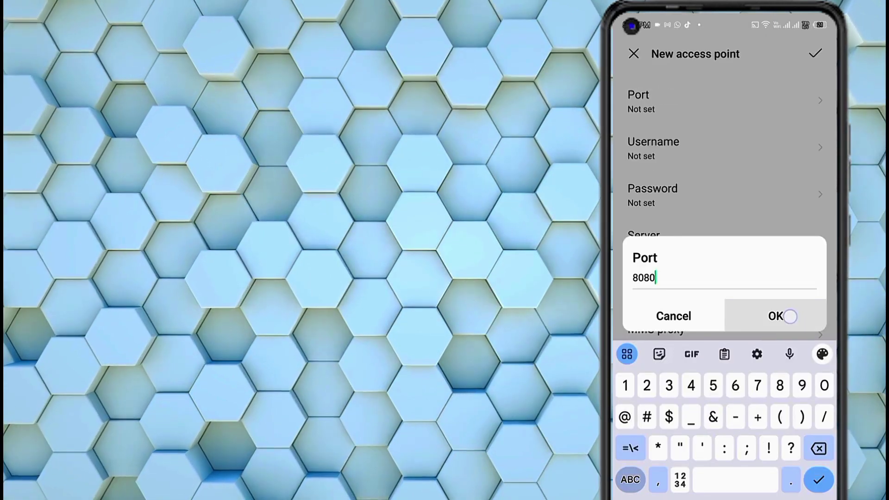
mouse_move(780, 333)
mouse_down()
mouse_move(811, 239)
mouse_move(822, 89)
mouse_up()
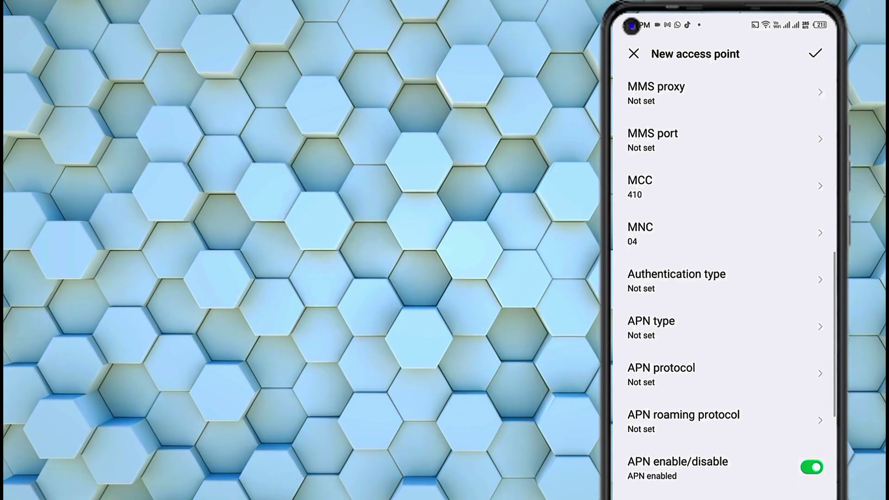
drag(815, 270, 816, 98)
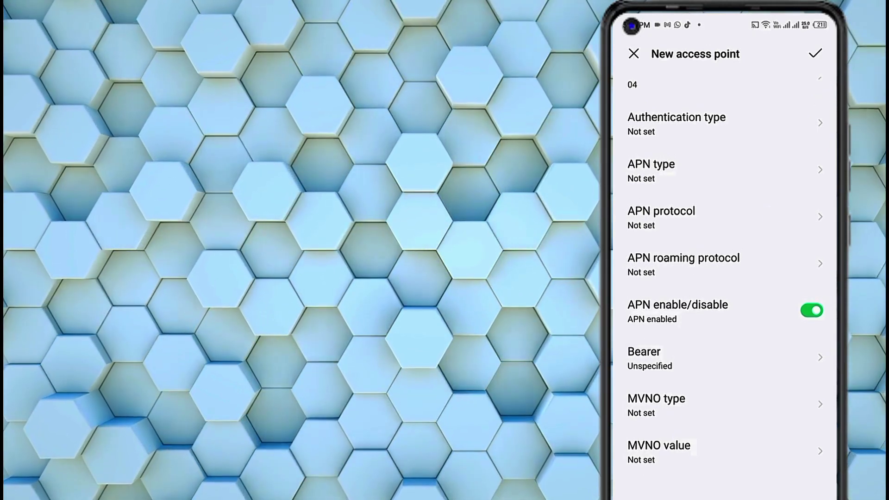
mouse_move(813, 167)
mouse_down()
mouse_move(814, 106)
mouse_move(814, 164)
mouse_up()
Choose PAP or CHAP as the authentication type, then move to APN type.
click(743, 123)
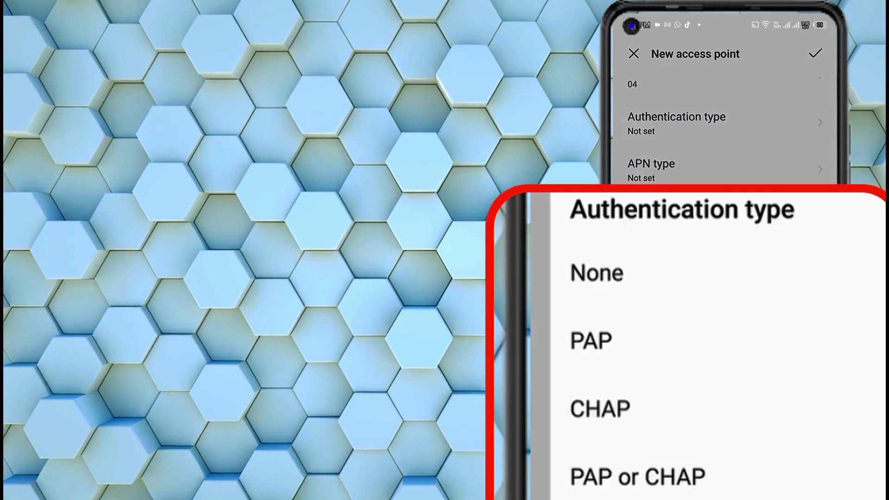
click(638, 476)
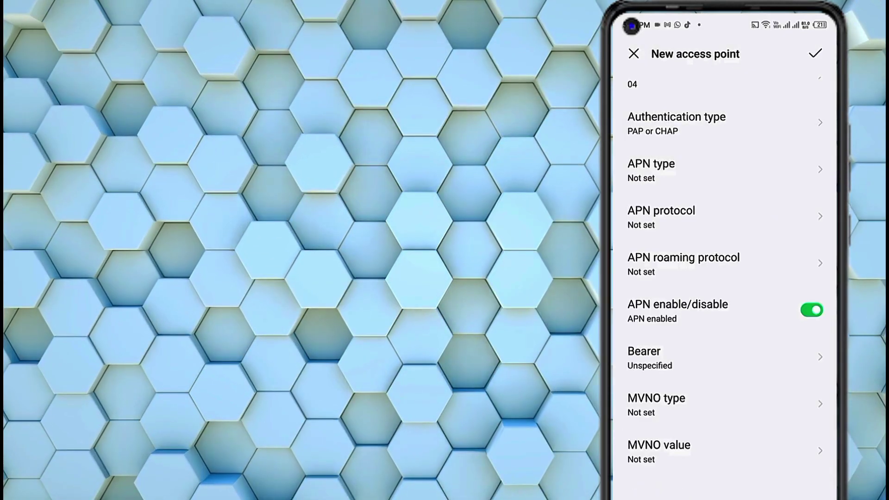
click(740, 171)
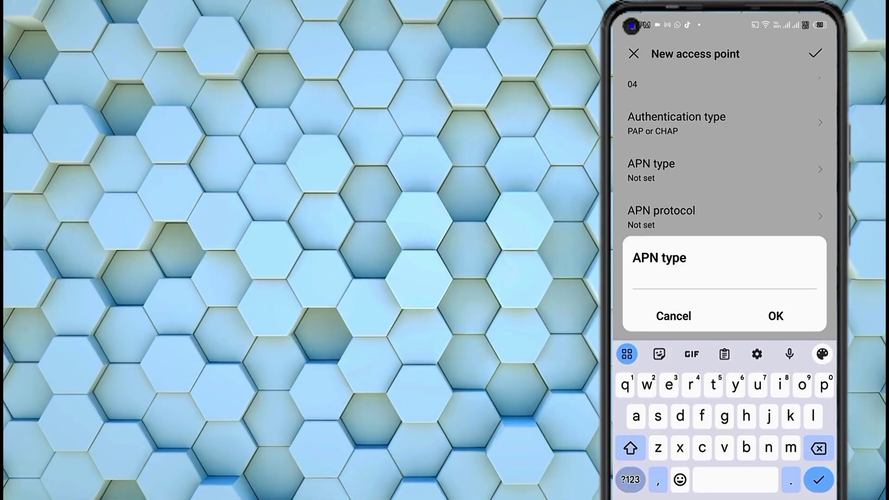
Enter 'default,supl,ia' as the APN type and confirm it.
click(631, 448)
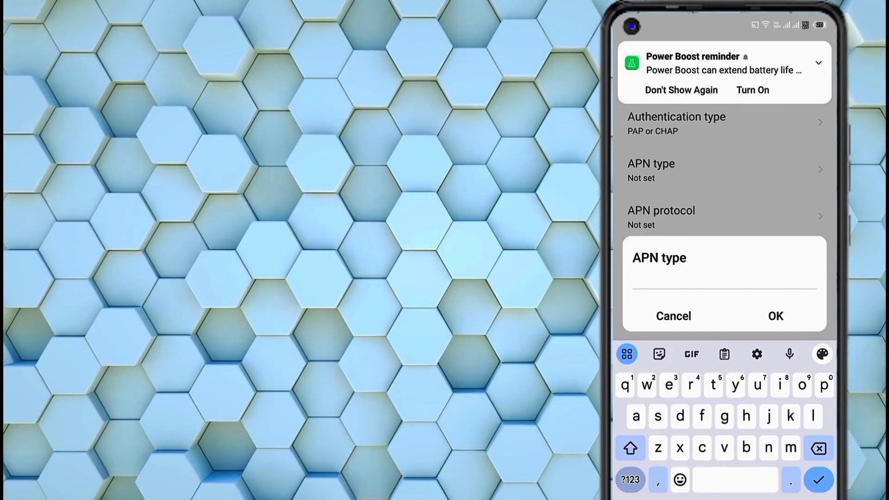
click(681, 417)
text(de)
click(670, 386)
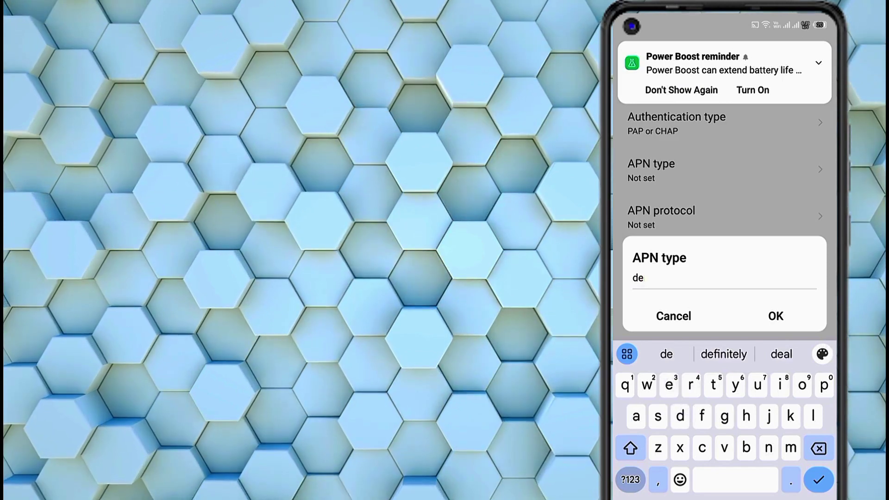
click(703, 417)
click(760, 386)
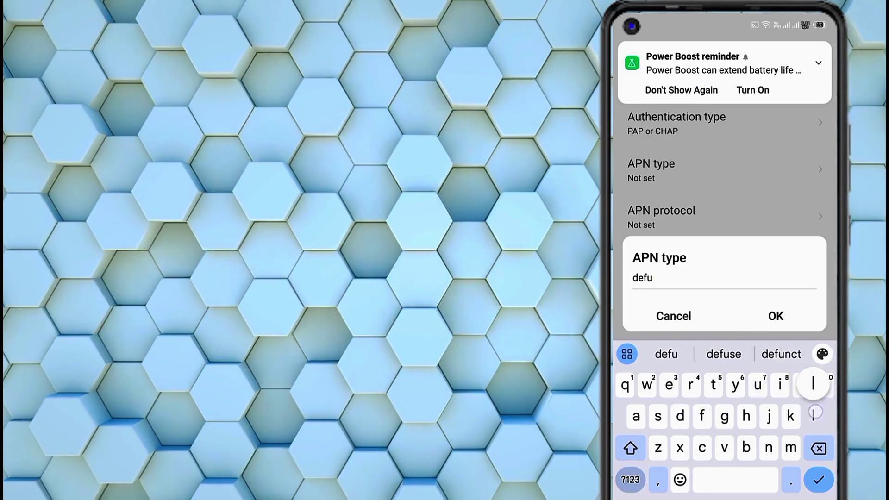
click(813, 417)
click(724, 354)
text(ault,)
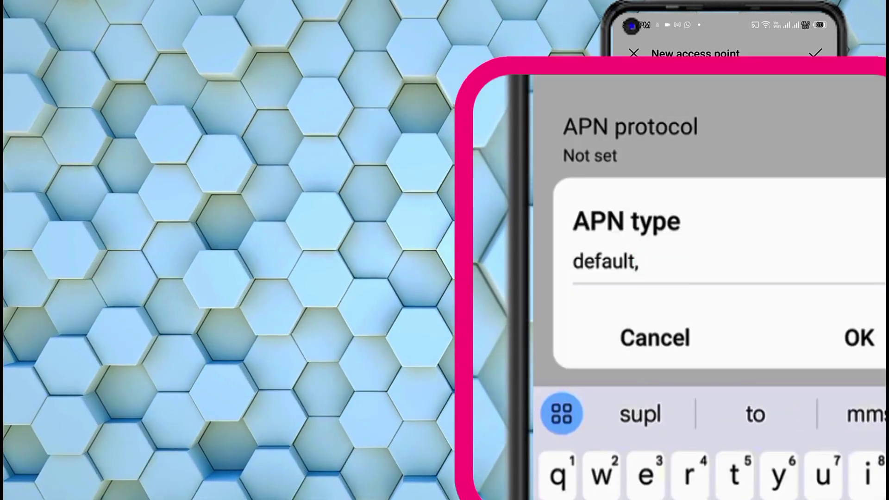
text(su)
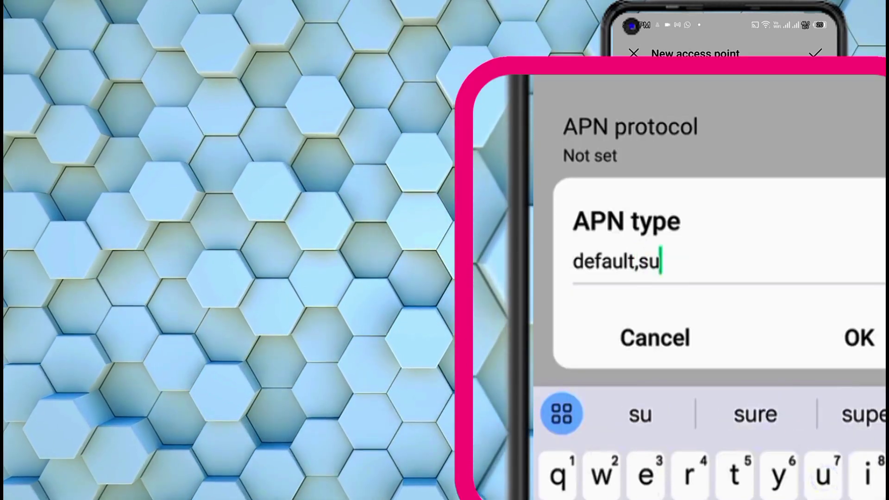
text(pl,)
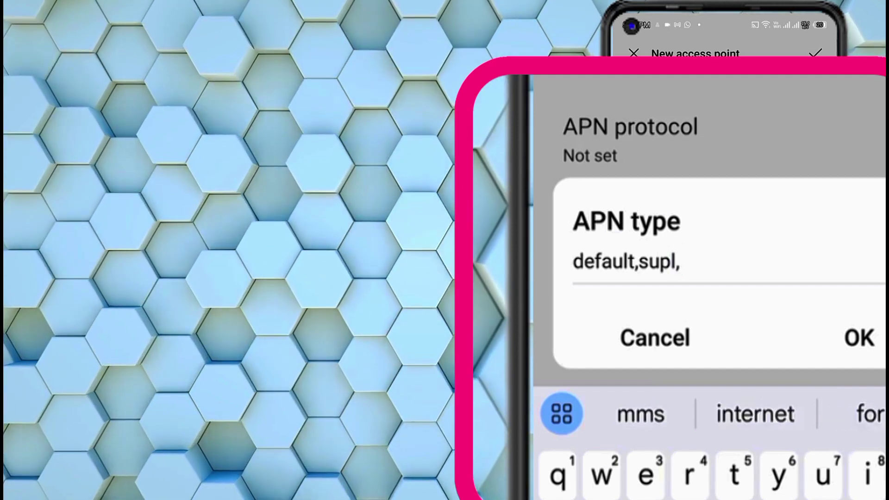
text(i)
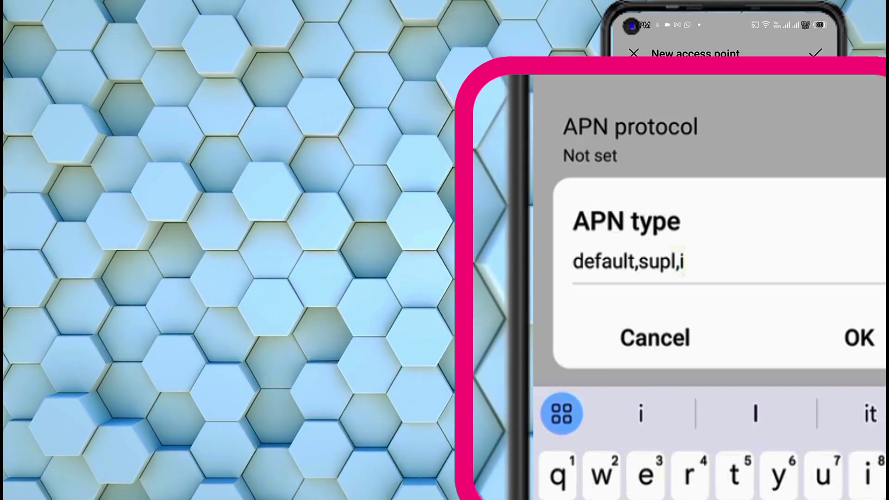
text(a)
click(859, 338)
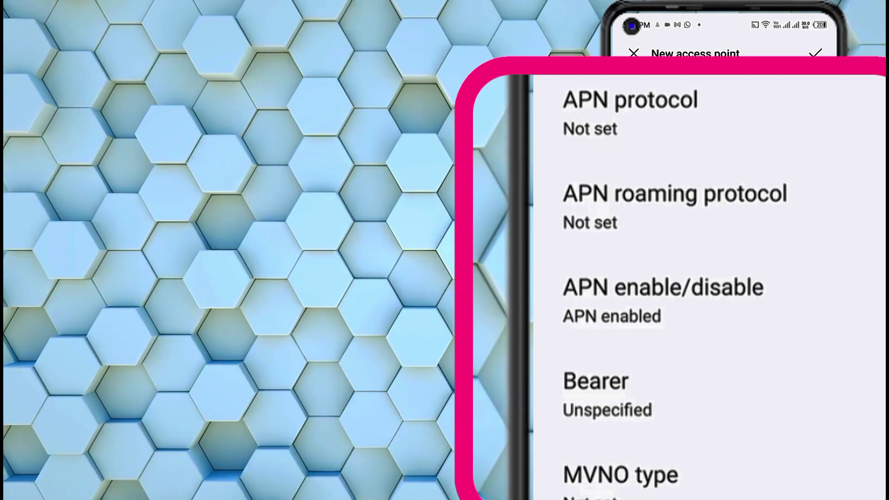
Set both APN protocol and APN roaming protocol to IPv4.
click(874, 128)
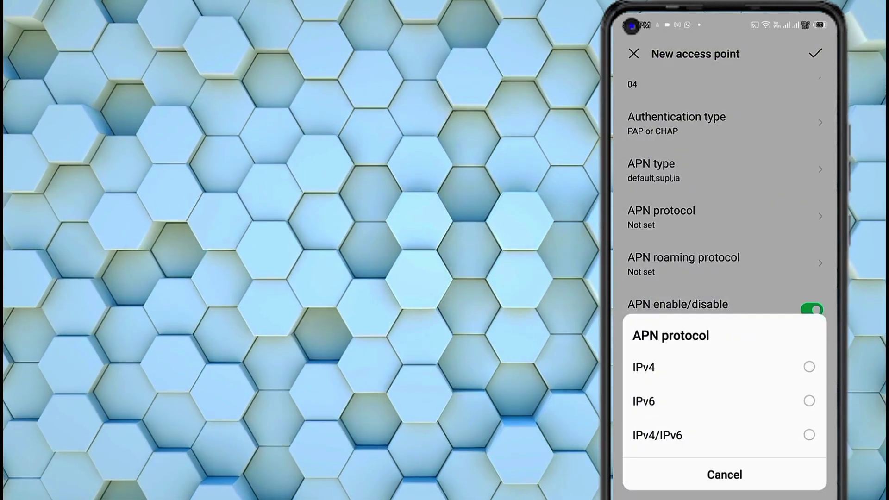
click(591, 343)
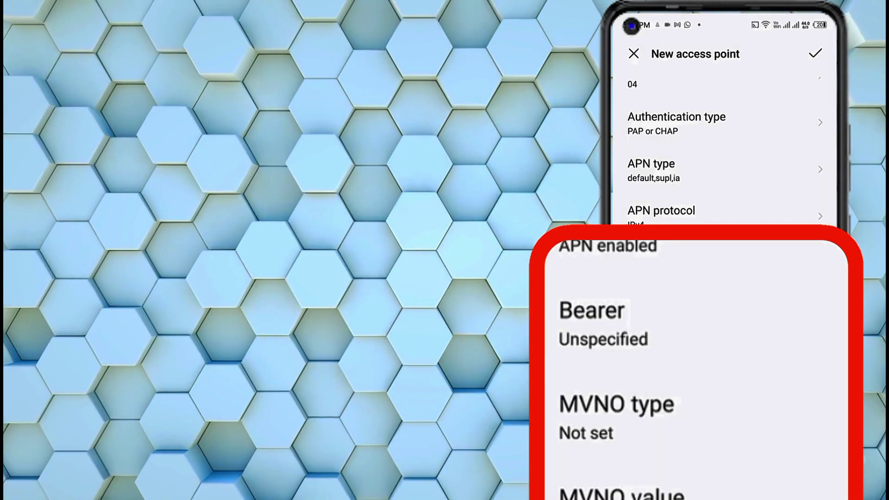
click(775, 261)
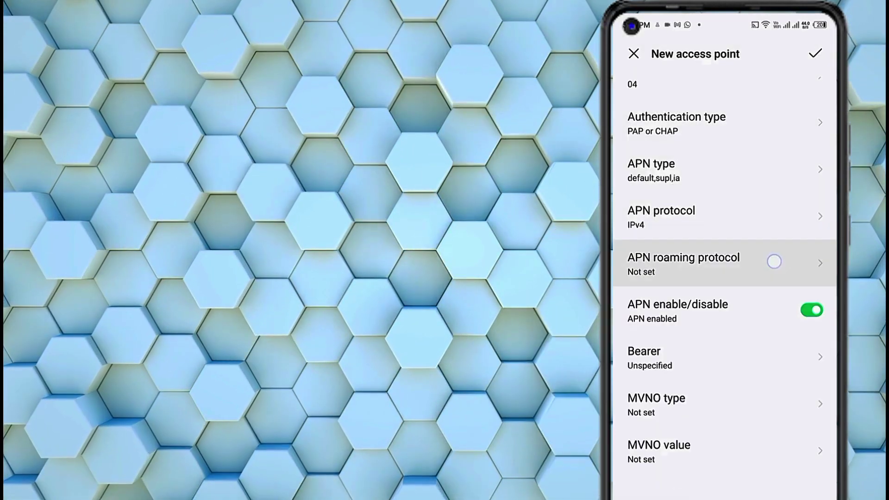
click(723, 367)
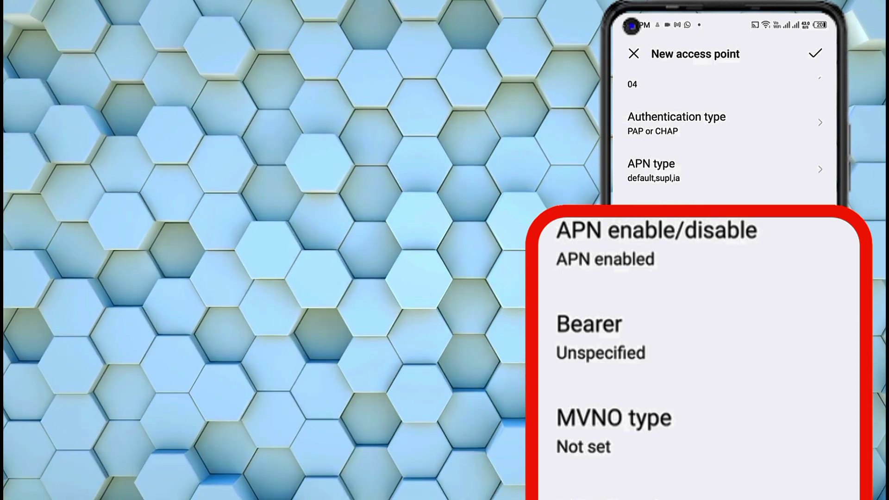
Enable every bearer type from LTE through NR and confirm the selection.
click(723, 357)
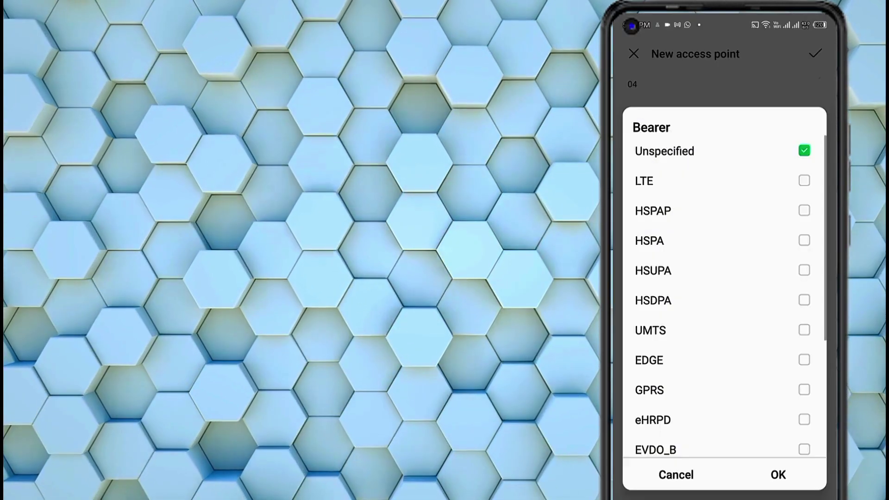
click(804, 181)
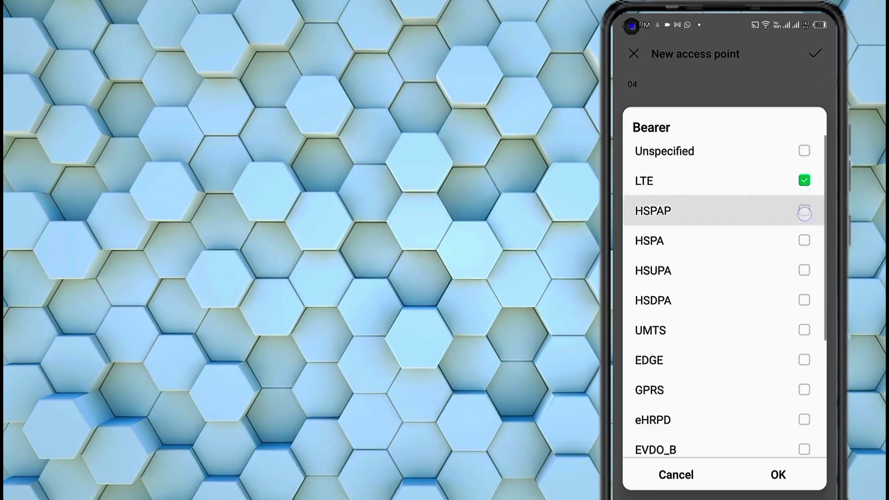
click(805, 211)
click(805, 240)
click(805, 270)
click(806, 300)
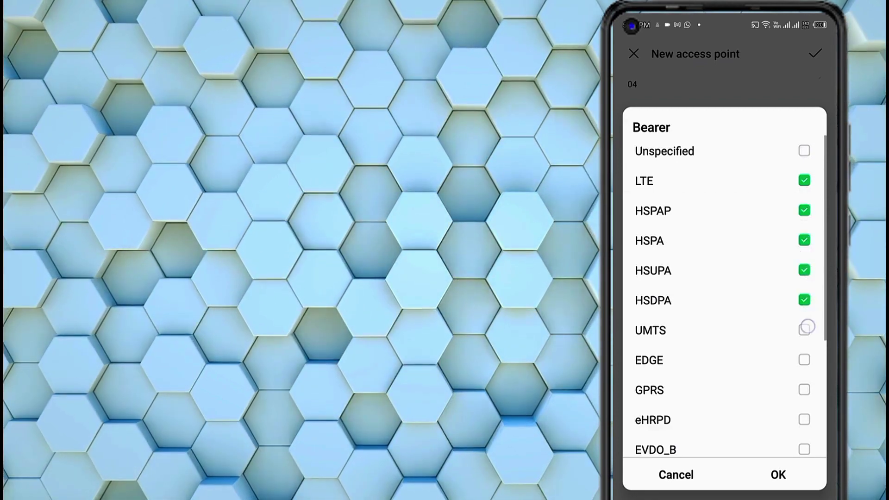
click(805, 330)
click(805, 360)
click(805, 420)
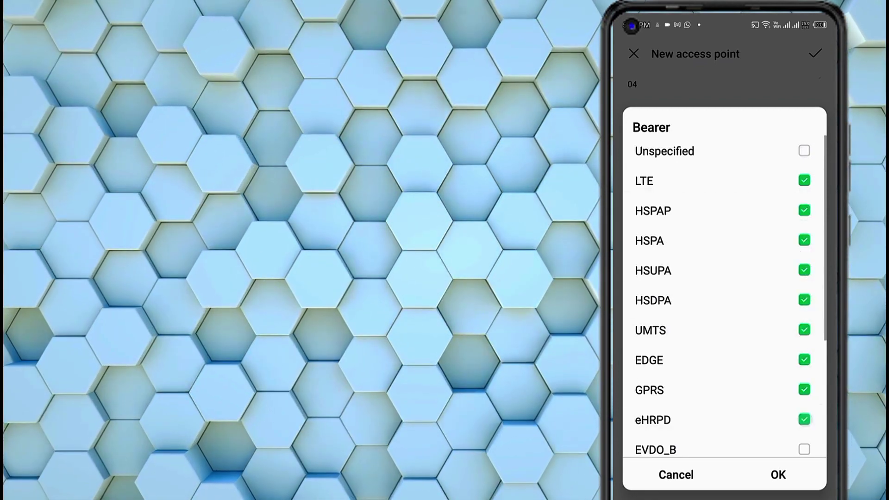
click(804, 449)
scroll(722, 313, down, 5)
scroll(722, 313, down, 2)
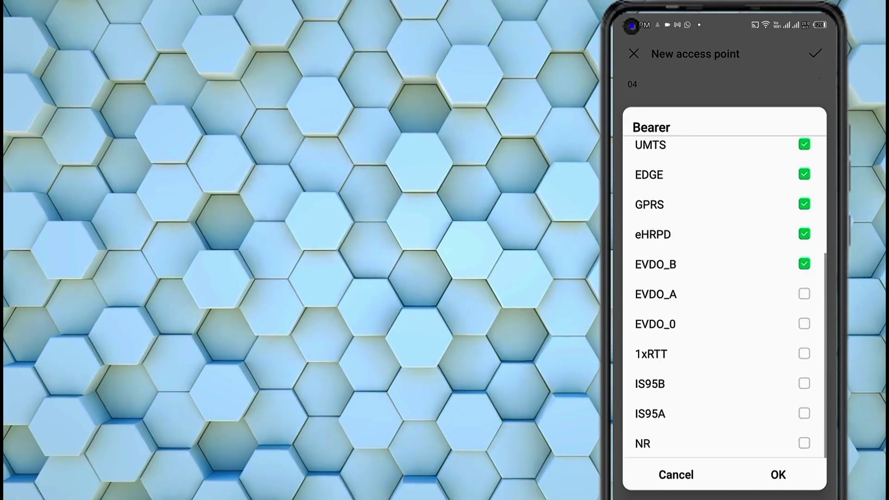
click(804, 294)
click(804, 325)
click(805, 353)
click(805, 384)
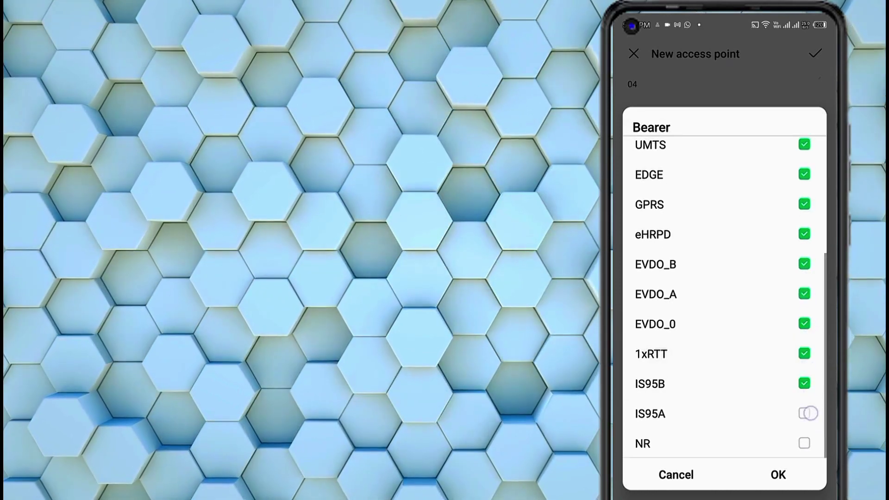
click(805, 413)
click(804, 444)
click(778, 474)
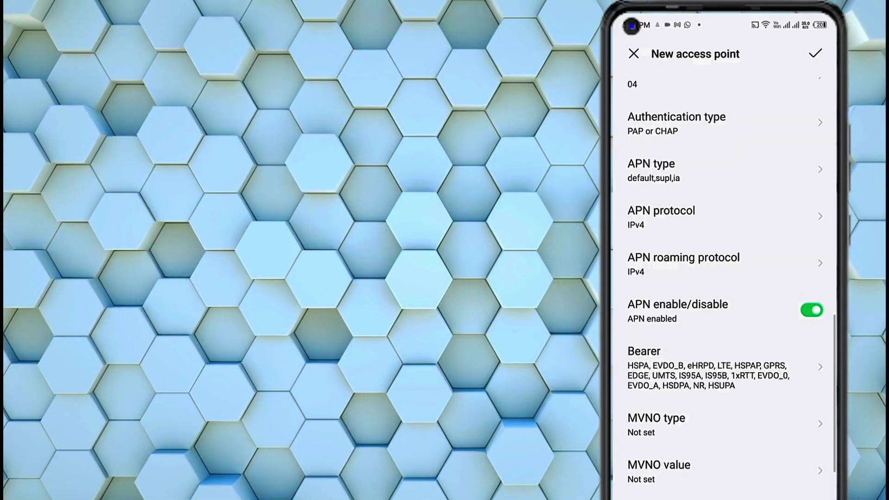
scroll(723, 313, down, 1)
Leave MVNO type as None and save the orange Egypt 4.5G access point to the list.
click(803, 400)
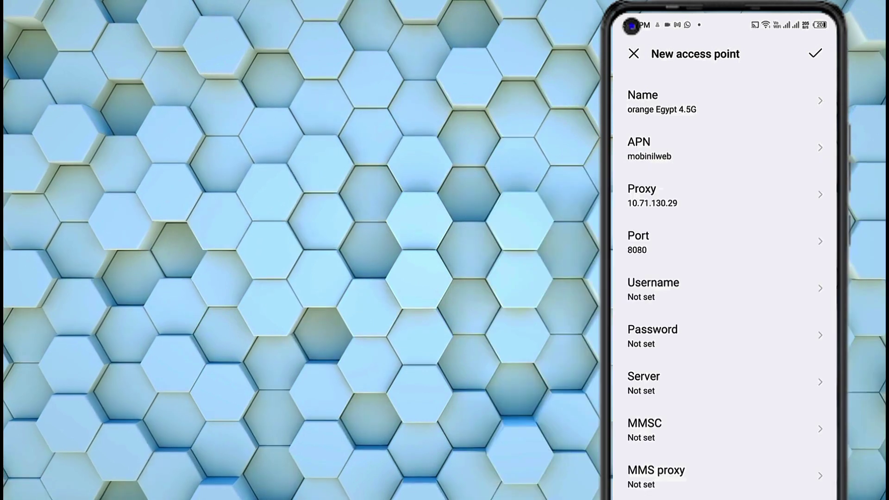
click(816, 55)
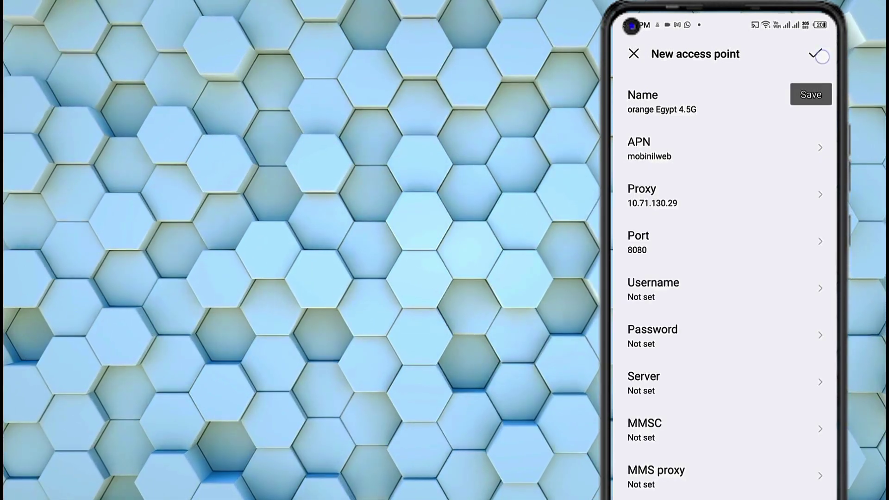
click(818, 94)
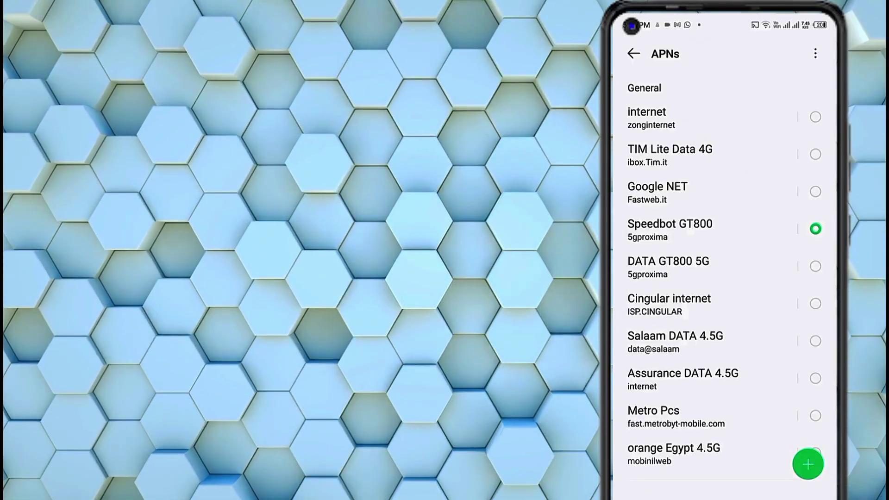
Open Speedbot GT800 for editing and select its whole name text.
click(695, 230)
click(657, 98)
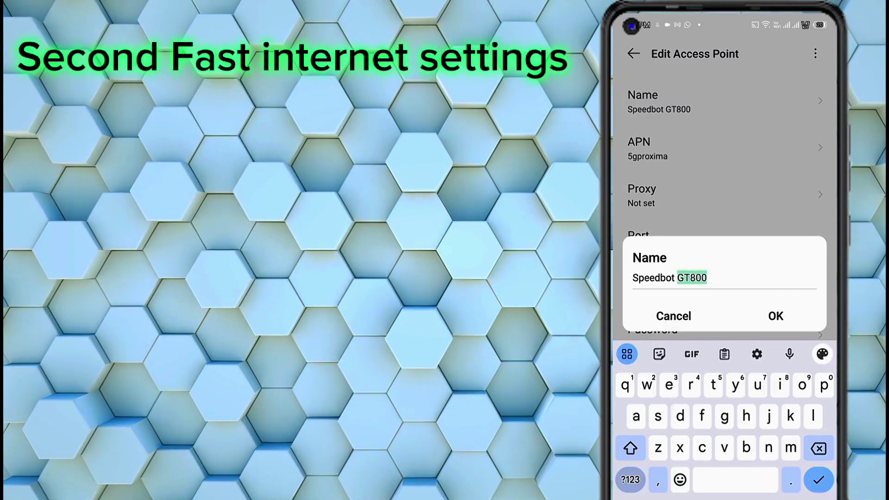
double_click(692, 278)
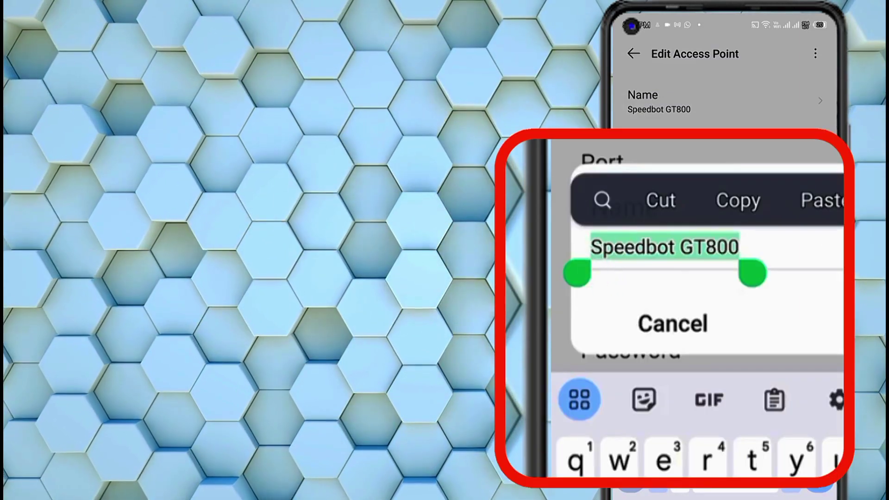